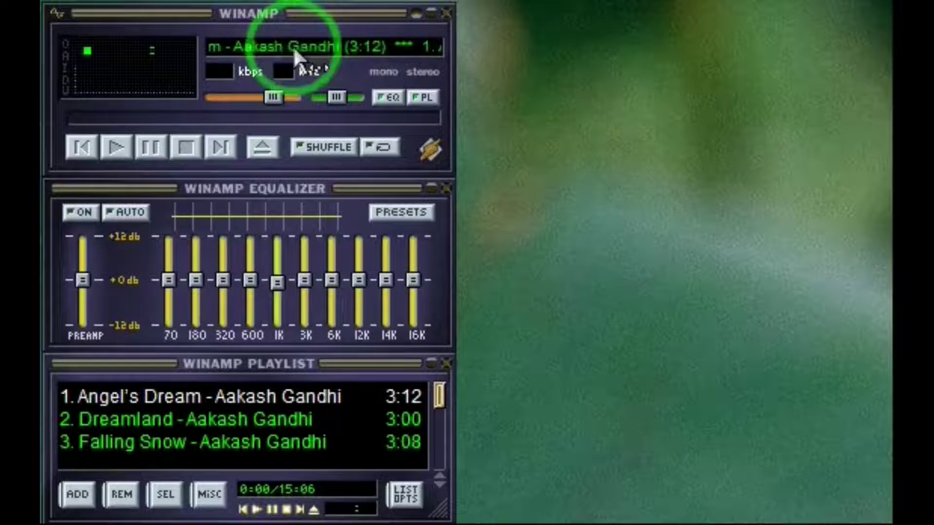
Step: Shade the main player, equalizer and playlist into thin bars, then restore all three to full size
click(432, 12)
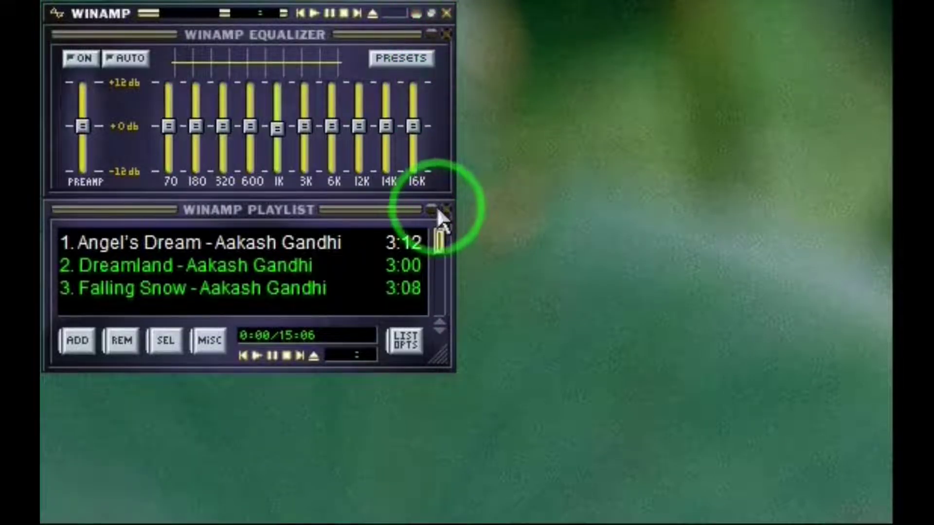
click(432, 34)
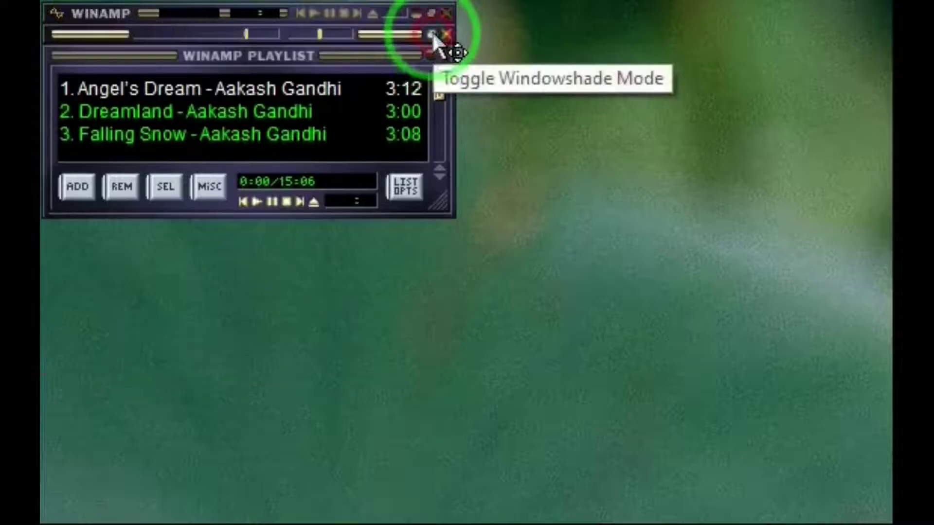
click(432, 53)
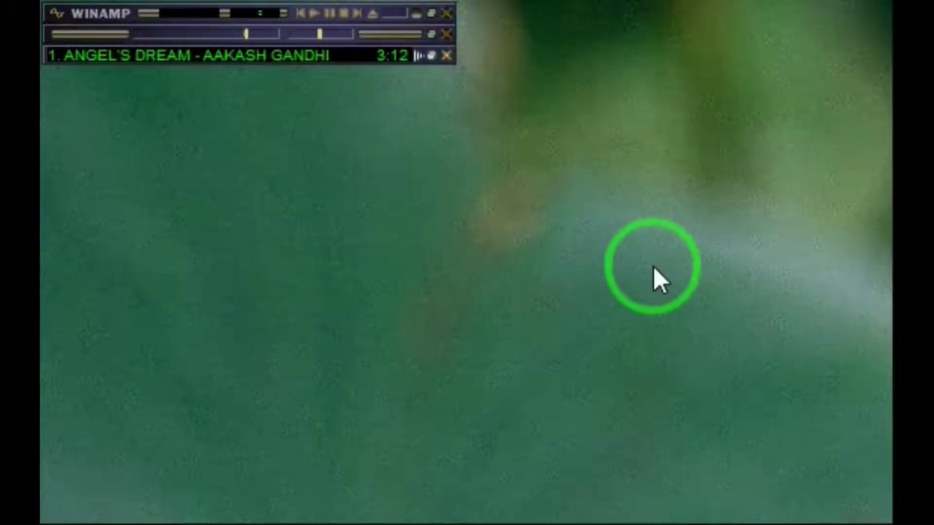
click(431, 13)
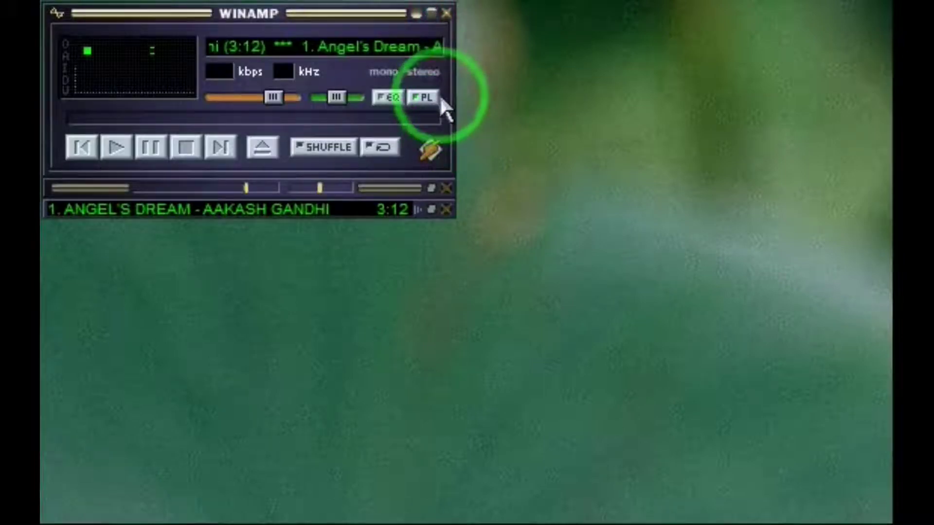
click(431, 187)
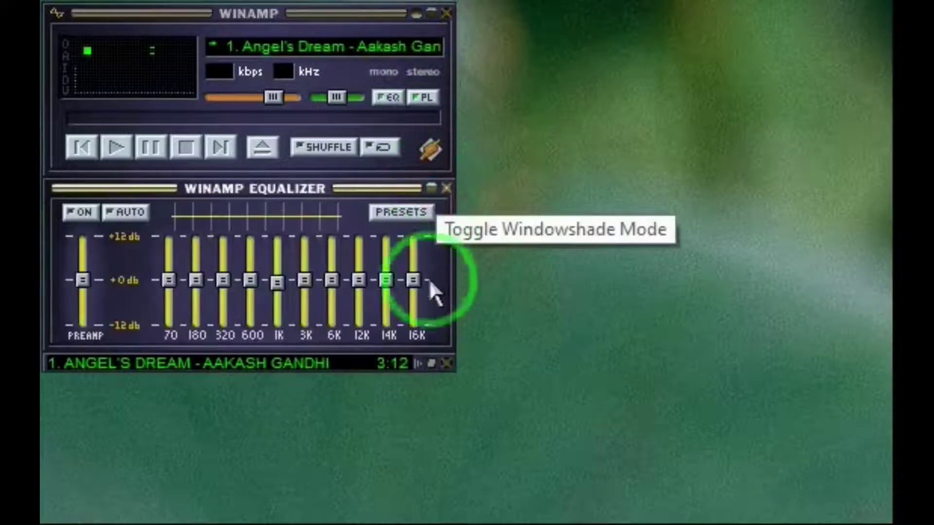
click(432, 360)
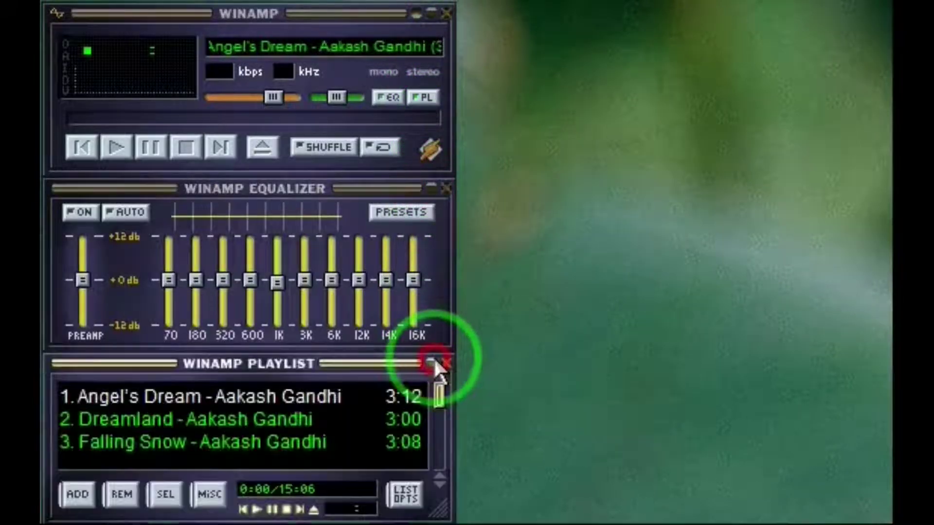
Step: Look over the song title options, then hide and reshow the equalizer and playlist windows
right_click(287, 44)
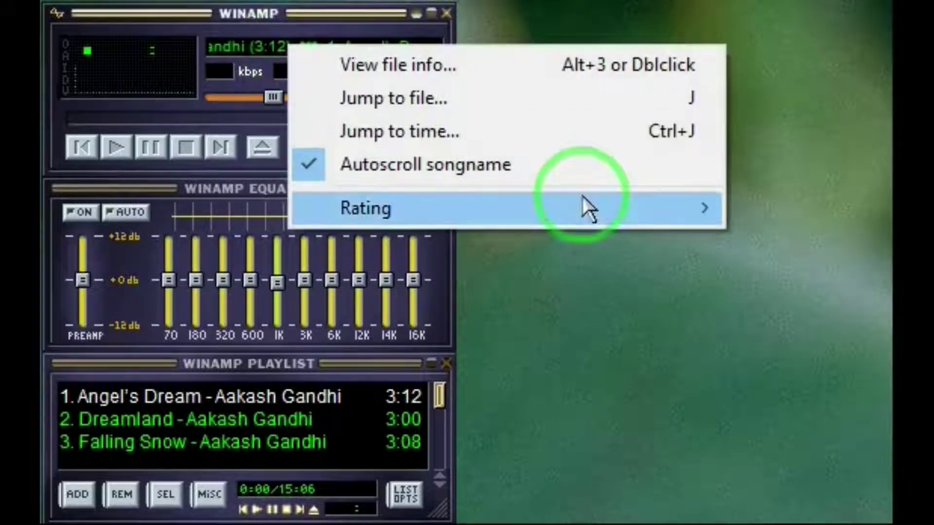
click(583, 267)
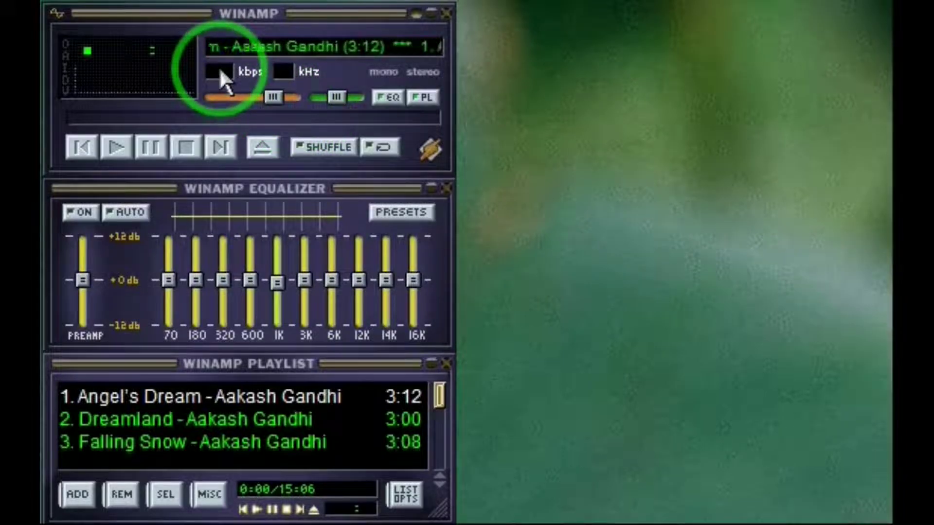
click(390, 100)
click(423, 99)
click(389, 100)
click(420, 99)
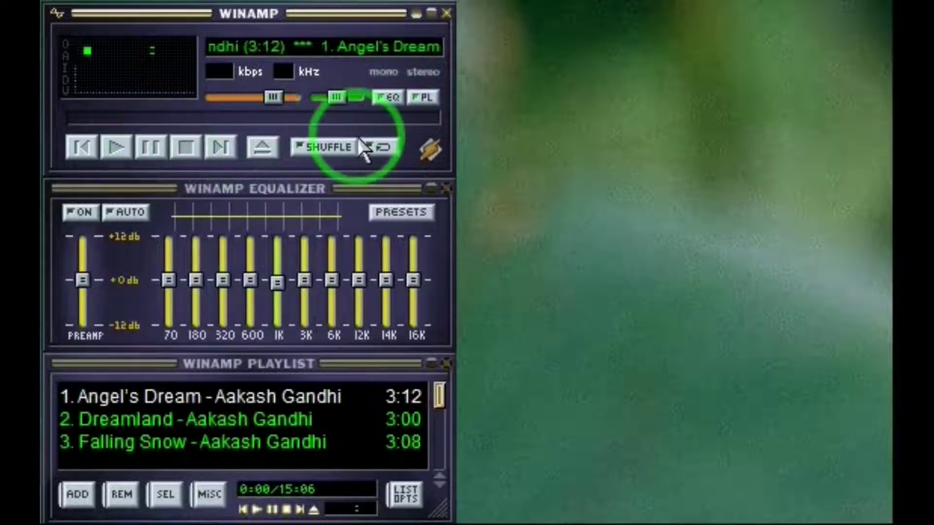
Step: Turn shuffle on and back off, then set Repeat for the whole playlist
click(319, 145)
click(319, 146)
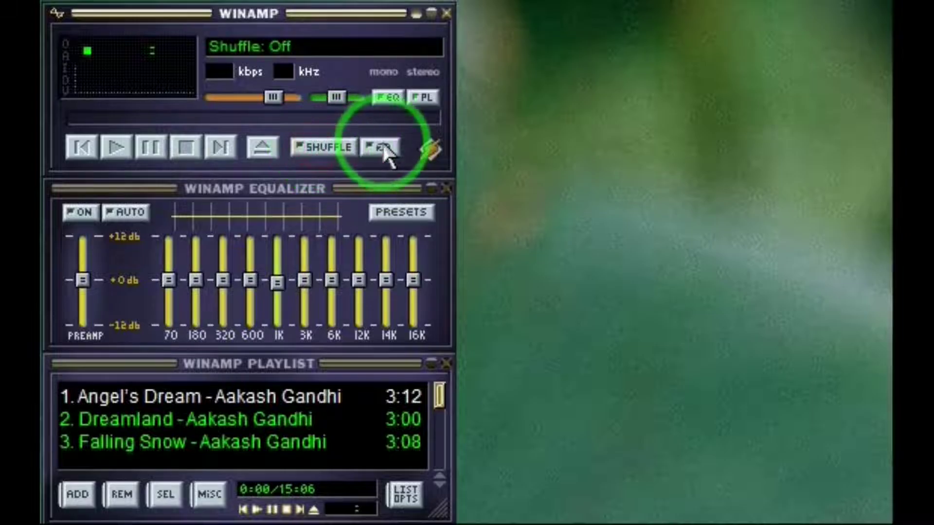
click(382, 146)
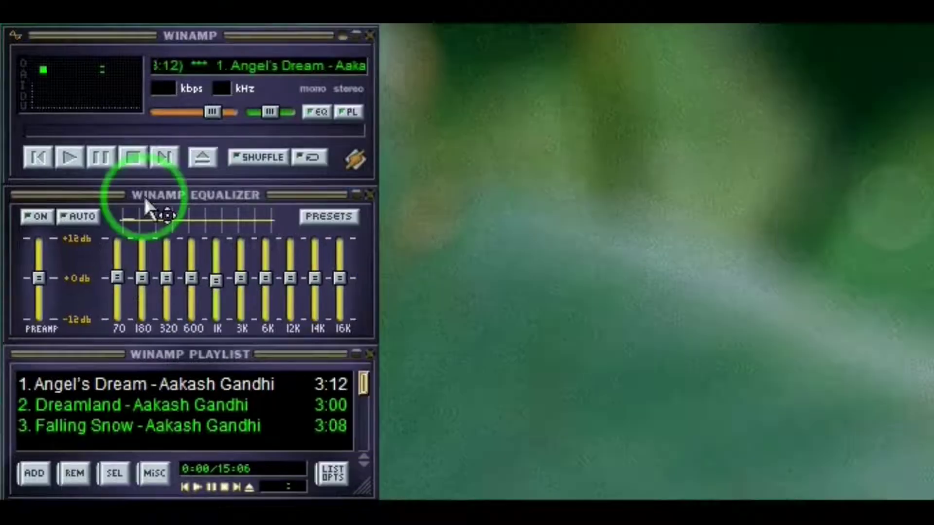
click(196, 191)
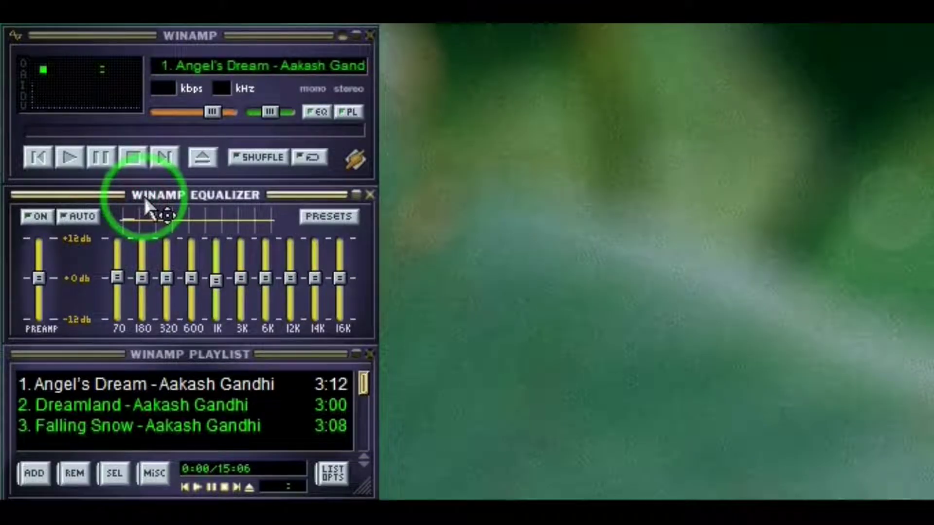
click(35, 216)
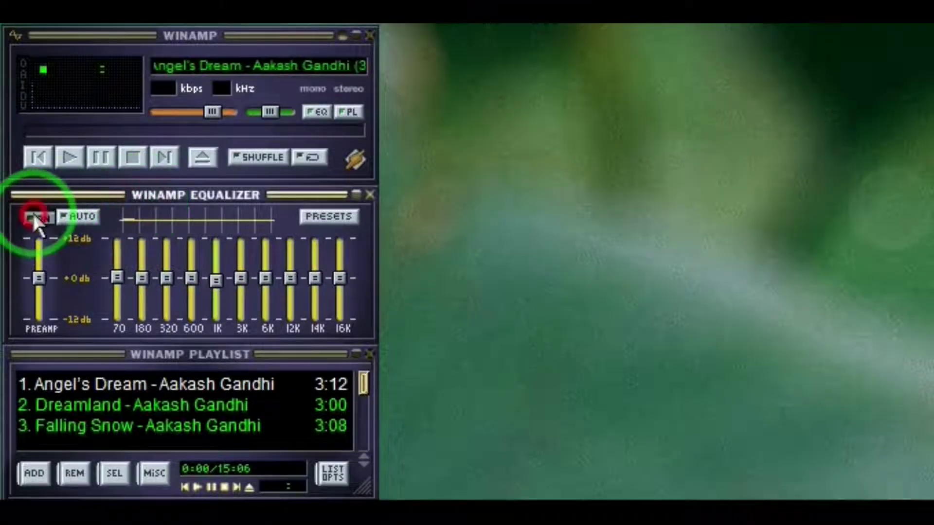
click(91, 221)
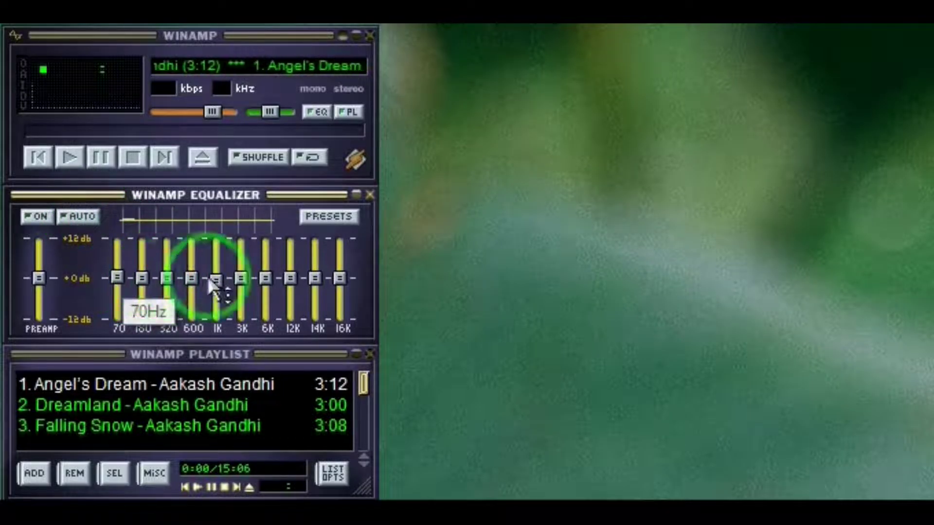
click(325, 222)
click(396, 230)
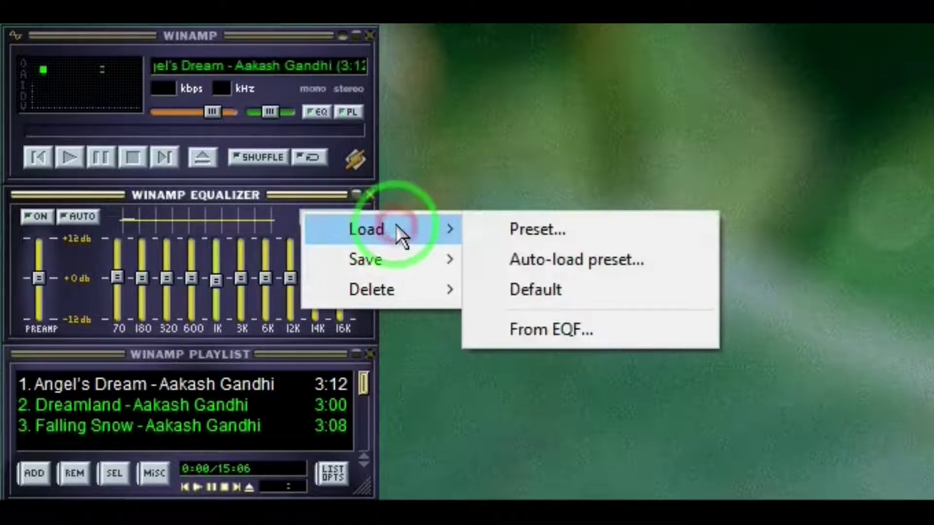
click(537, 236)
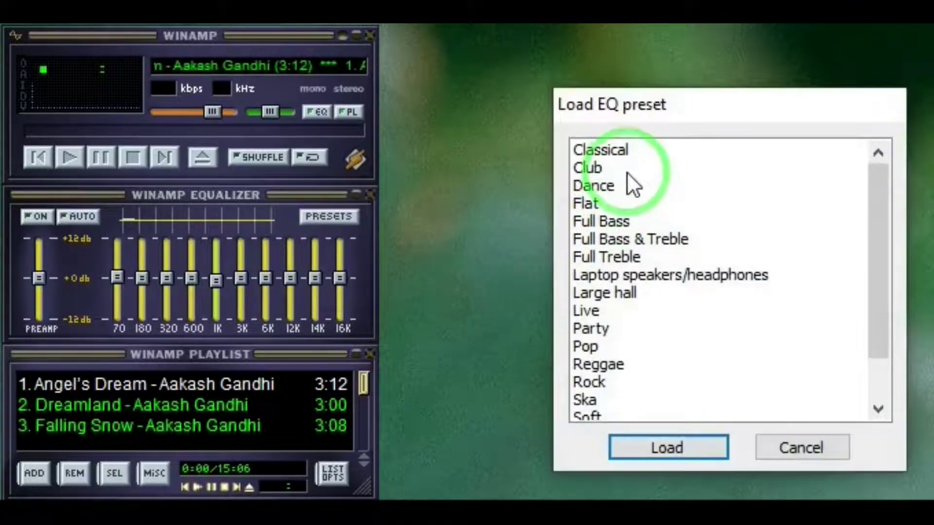
click(795, 448)
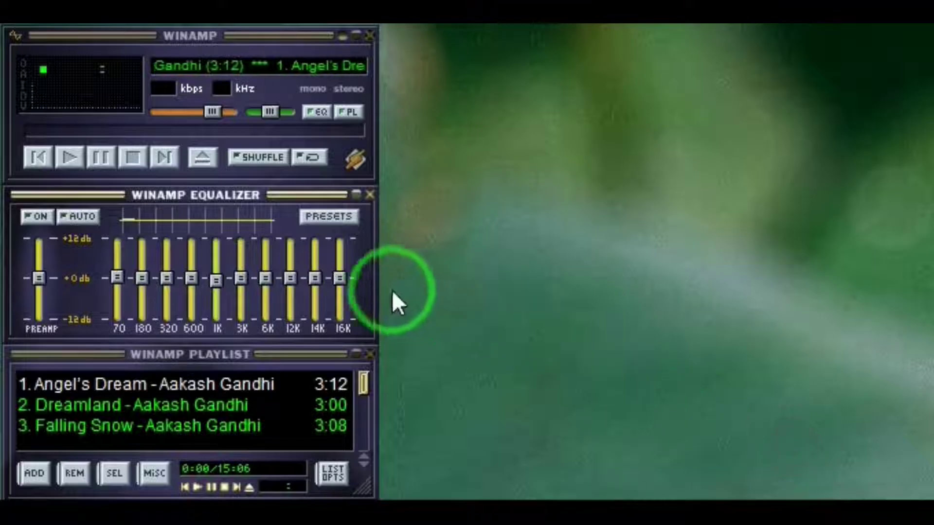
click(340, 220)
mouse_move(408, 266)
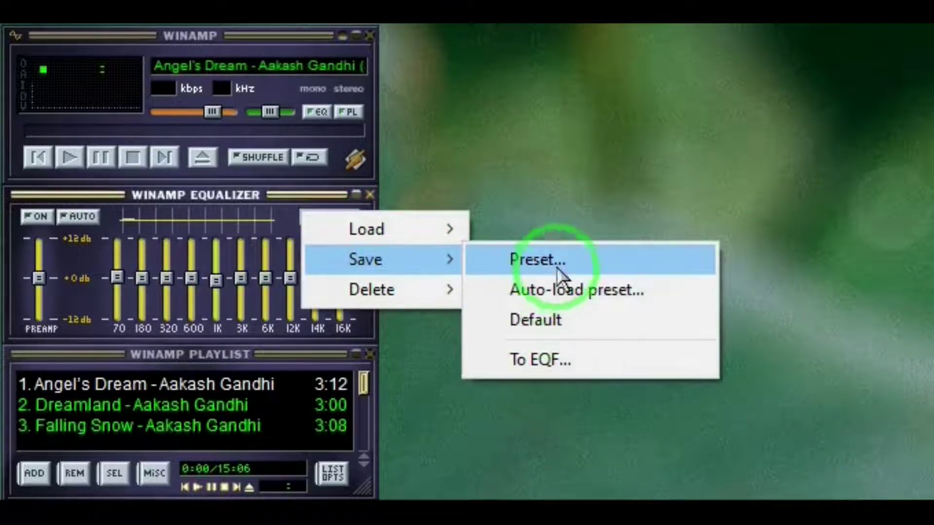
mouse_move(433, 295)
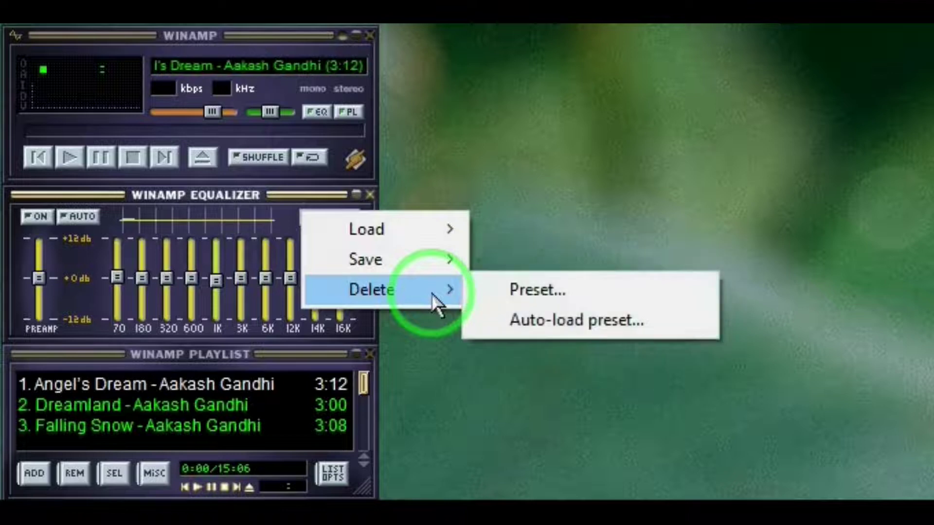
click(535, 387)
click(38, 279)
mouse_move(36, 278)
mouse_down()
mouse_move(40, 244)
mouse_move(39, 312)
mouse_move(47, 250)
mouse_move(44, 281)
mouse_move(37, 276)
mouse_up()
click(117, 276)
mouse_move(119, 276)
mouse_down()
mouse_move(120, 244)
mouse_move(117, 317)
mouse_move(115, 276)
mouse_up()
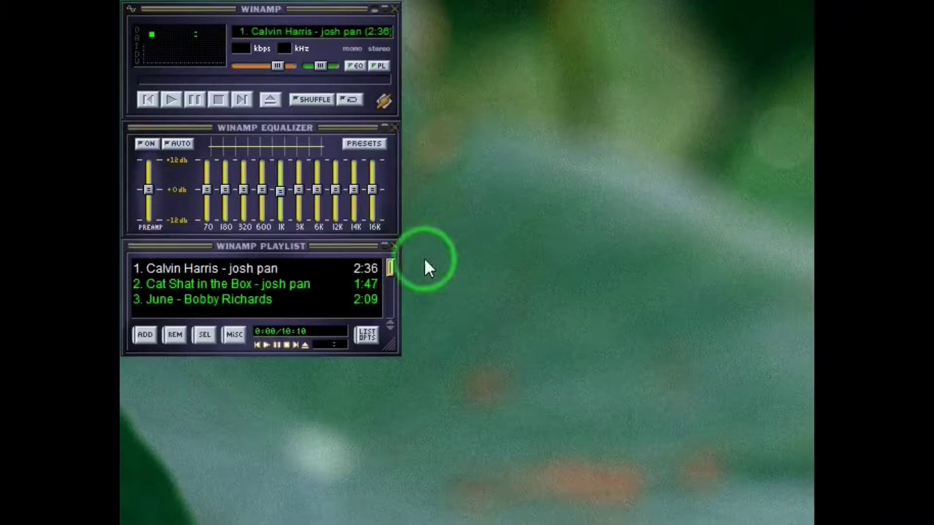
Step: Browse the first track's options and the MISC flyout, then play track 1 and seek to about 42% (1:27 remaining)
right_click(199, 270)
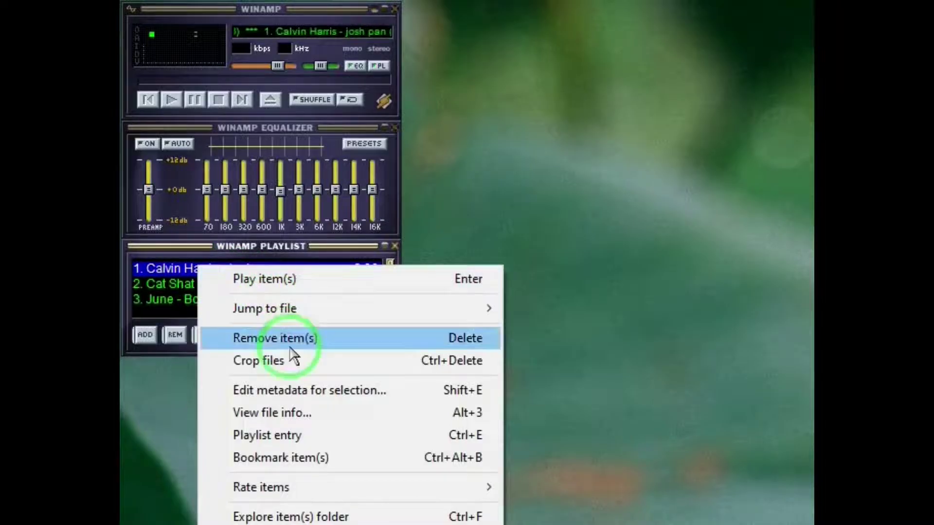
click(535, 370)
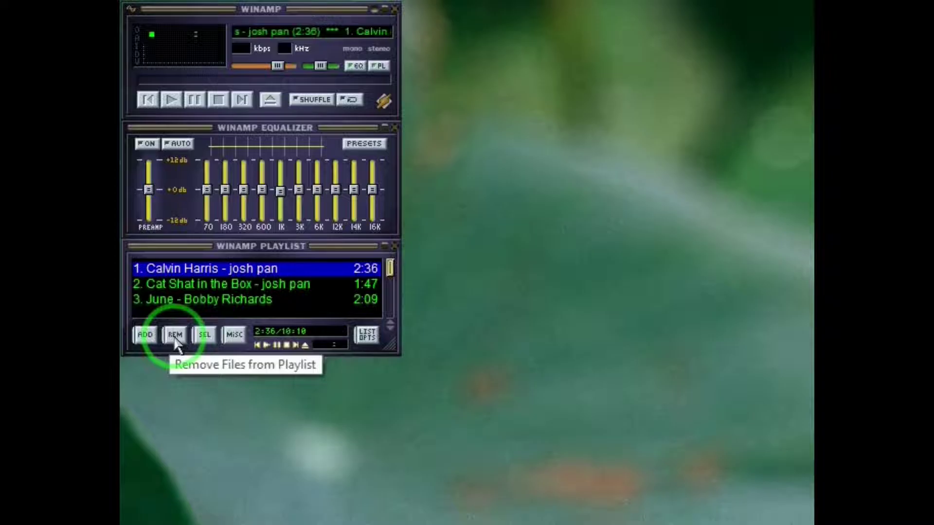
click(235, 335)
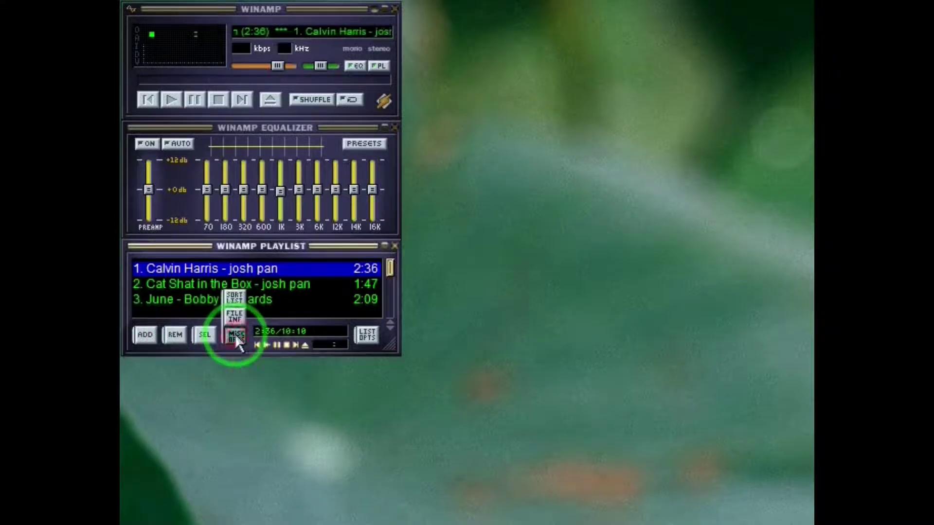
drag(235, 334, 512, 346)
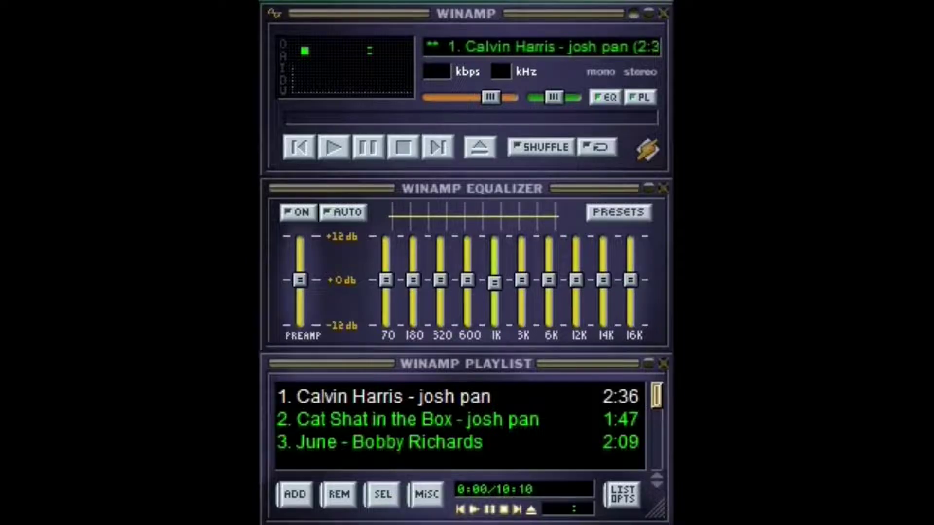
key(x)
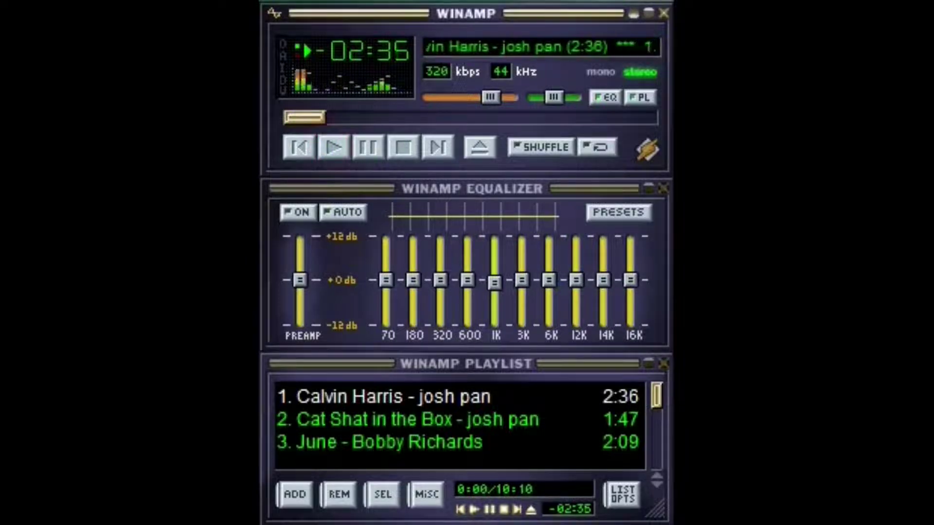
drag(448, 112, 448, 112)
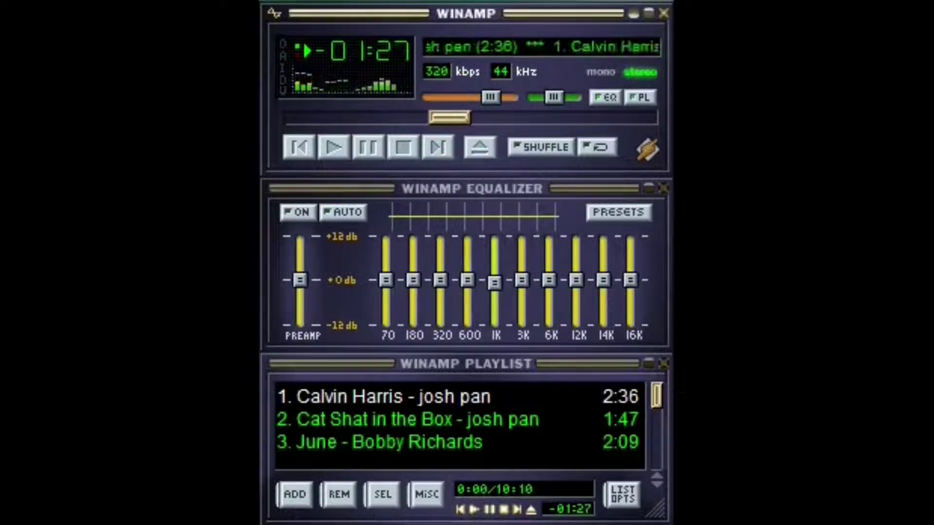